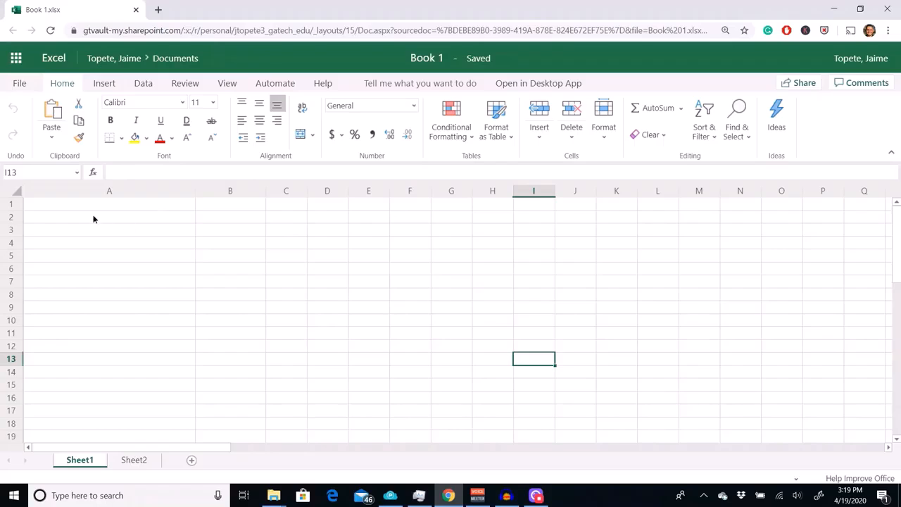
- Start an IF formula in cell A2, leaving its opening parenthesis ready for the arguments
click(94, 219)
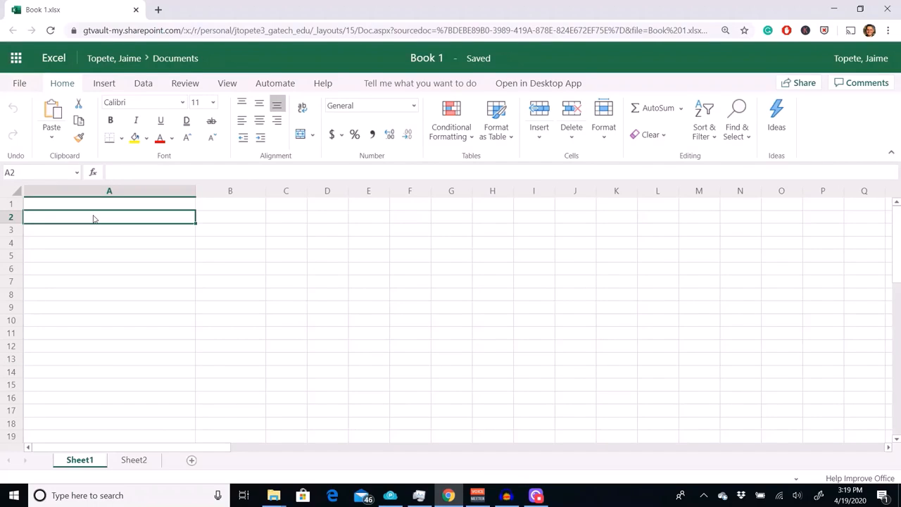
text(=)
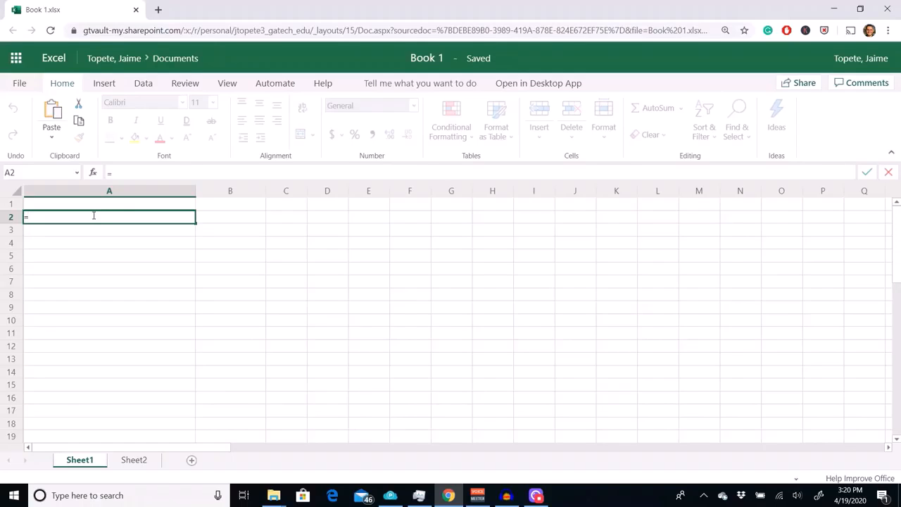
text(IF)
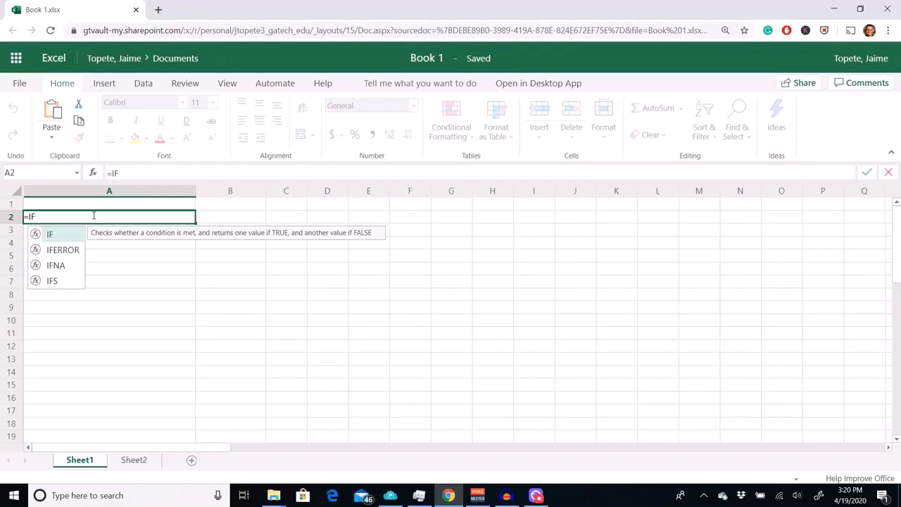
key(BackSpace)
key(BackSpace)
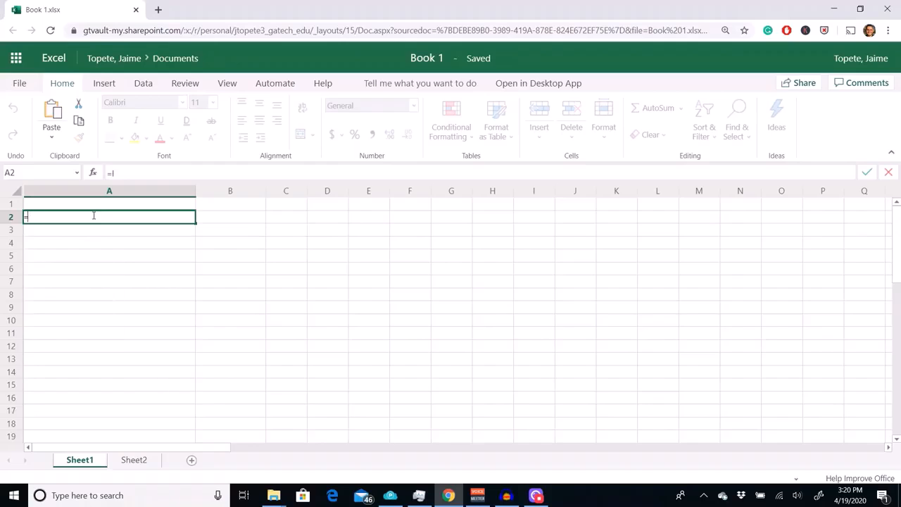
text(if)
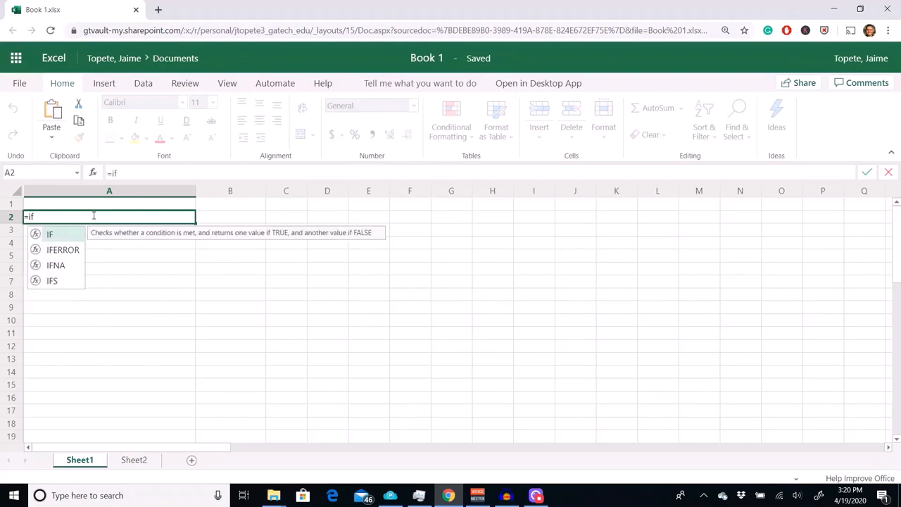
text(()
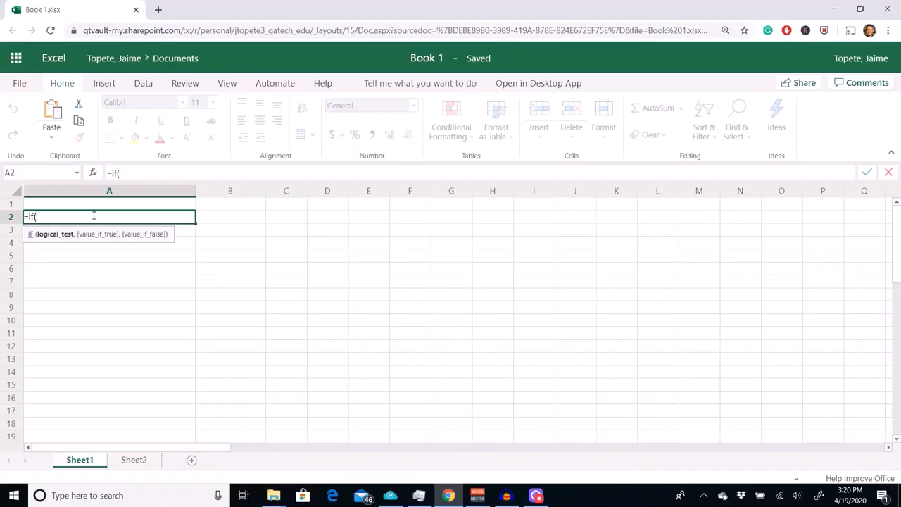
click(231, 219)
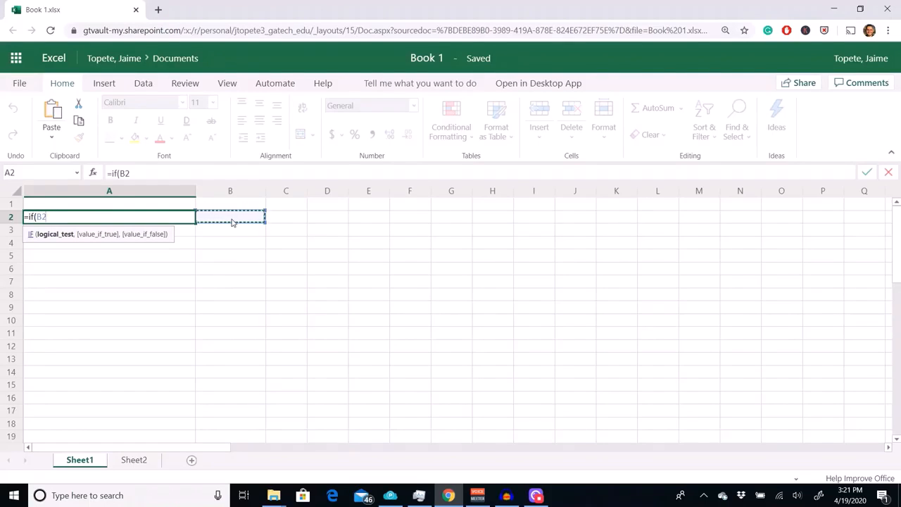
key(BackSpace)
key(BackSpace)
key(Return)
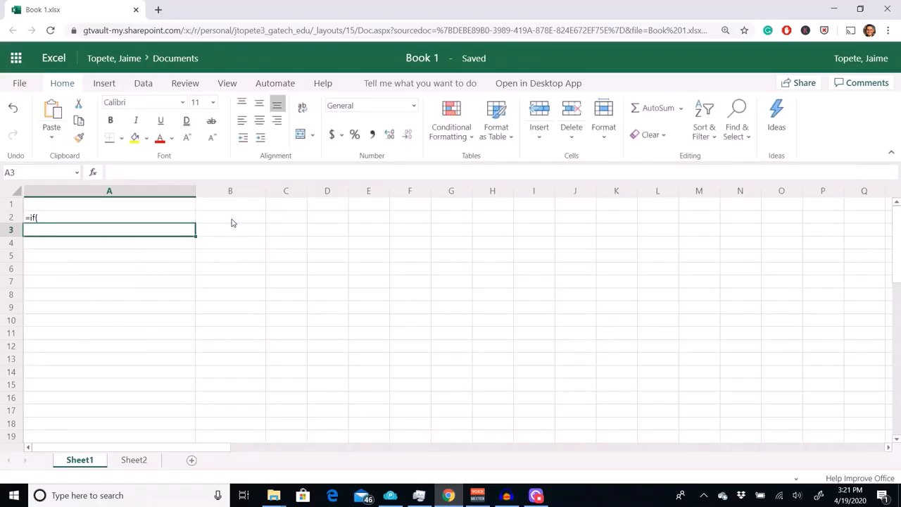
click(153, 217)
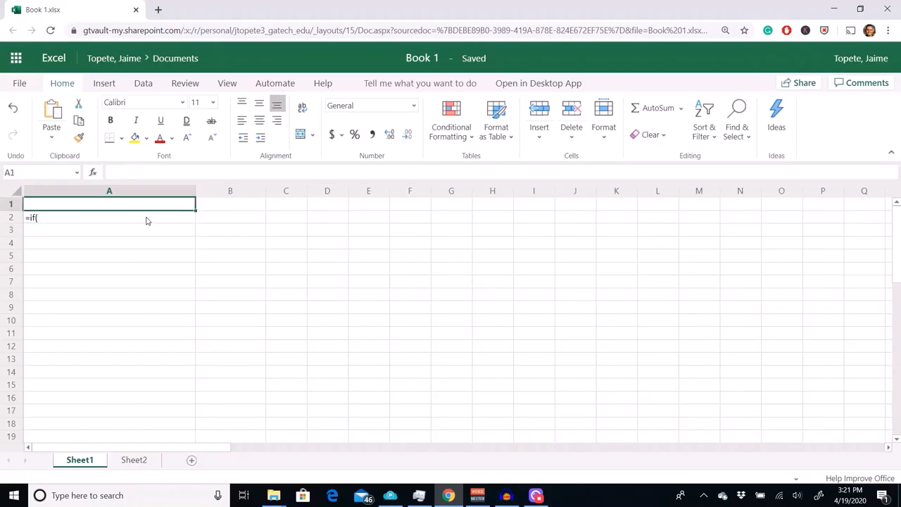
double_click(146, 218)
key(Left)
key(Left)
key(Left)
key(Left)
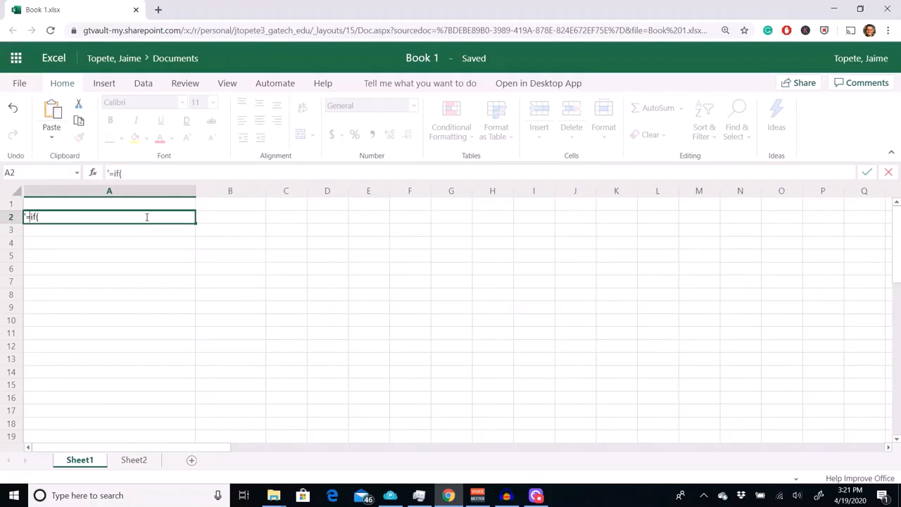
key(BackSpace)
- Enter B2 >= 6 as the logical test of the IF formula in cell A2
key(End)
text(B2)
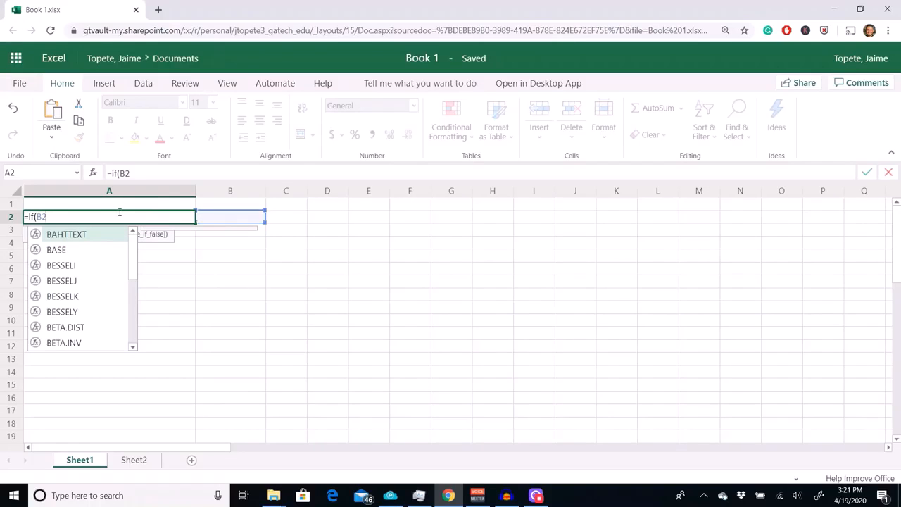
text( >)
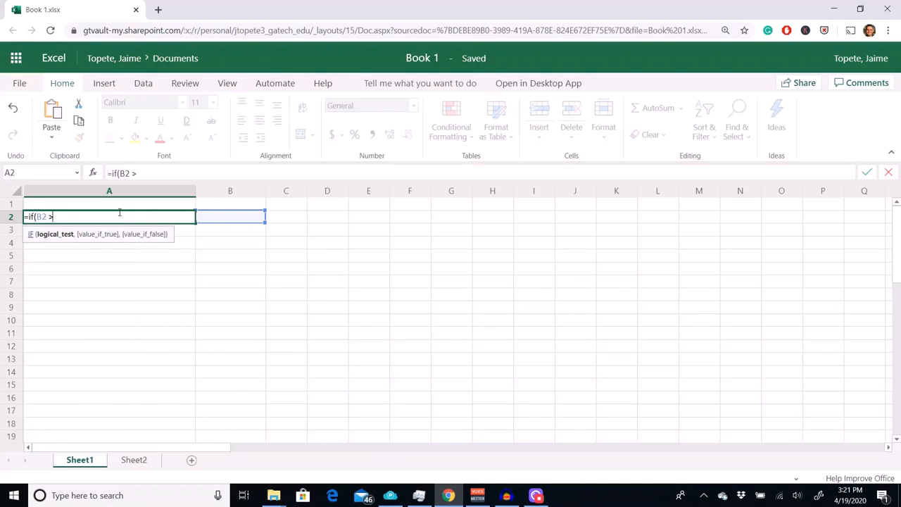
text(=)
text(6,)
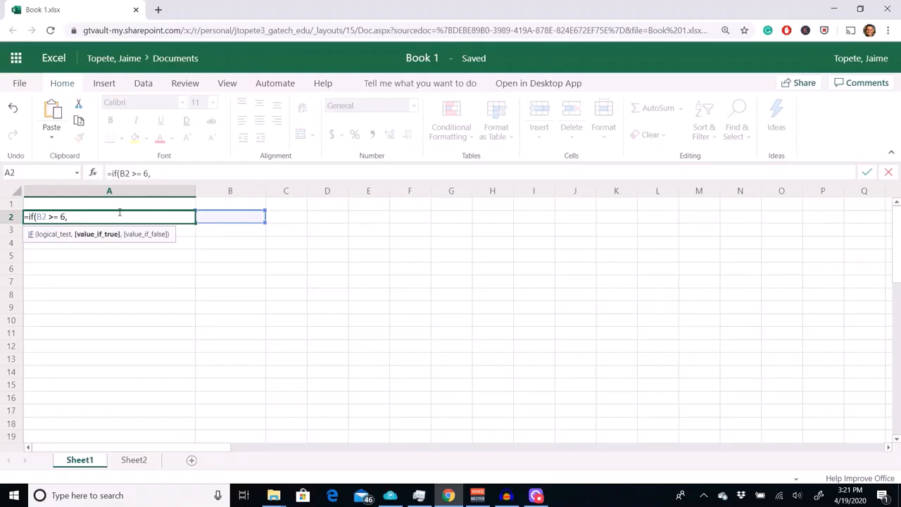
key(BackSpace)
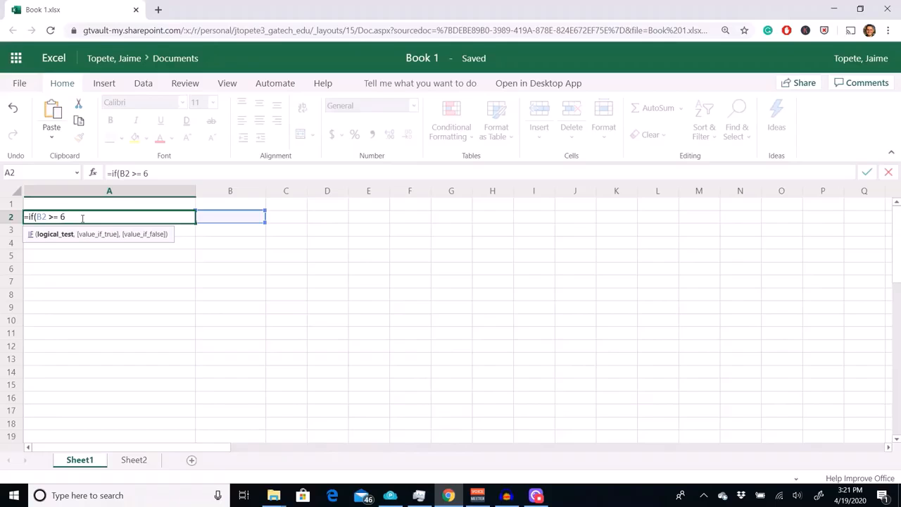
- Add the text "You are tall" as the IF formula's value if true
text(,)
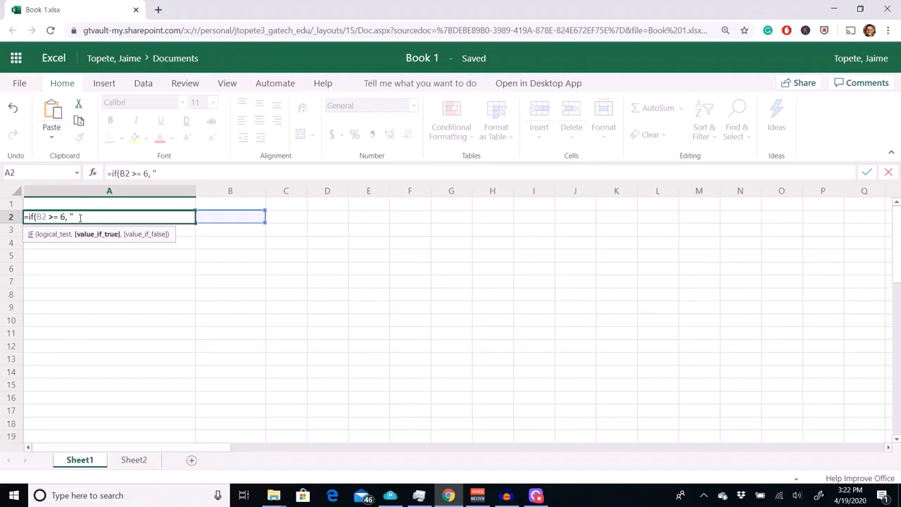
text(You are tall)
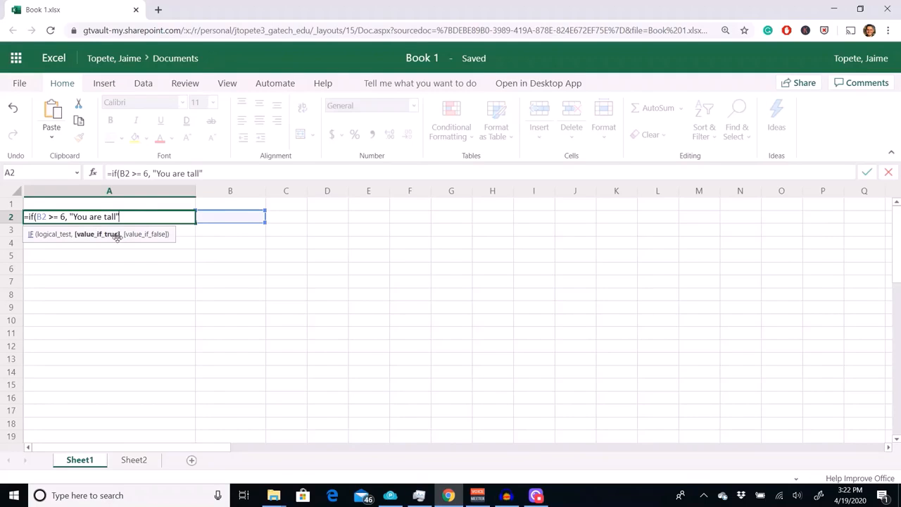
drag(37, 216, 69, 218)
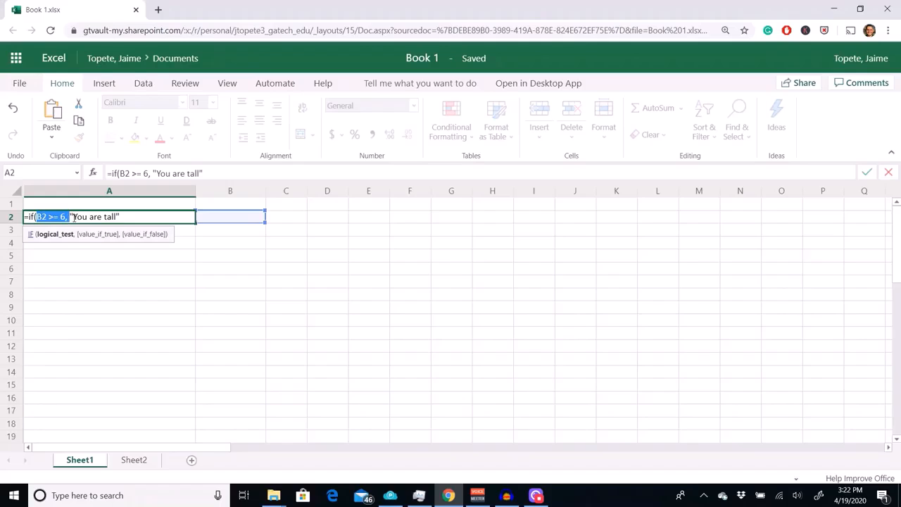
click(126, 218)
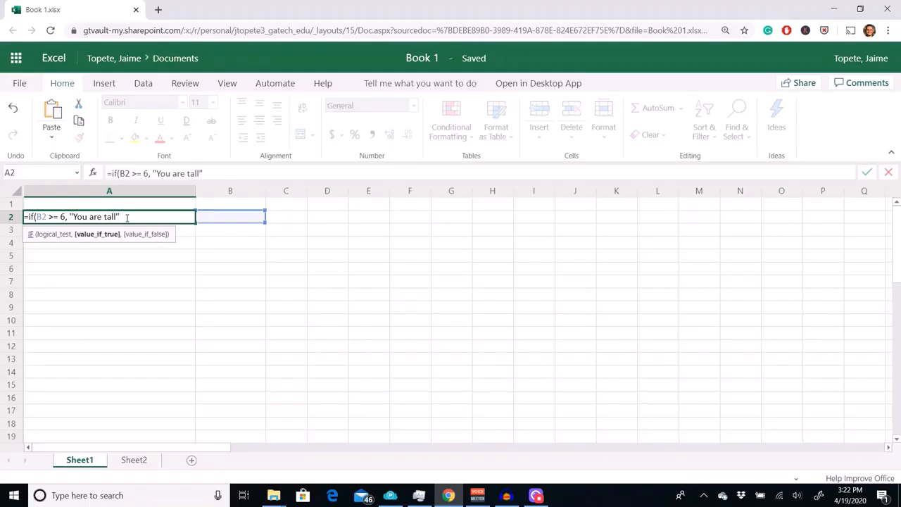
- Add "You are not tall" as the value if false, then close and commit the IF formula in A2
text(,)
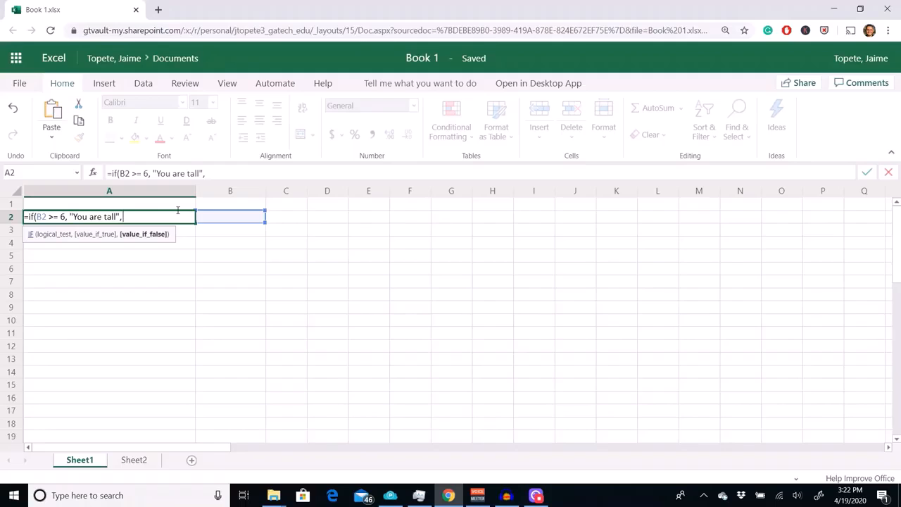
text("You are not tall")
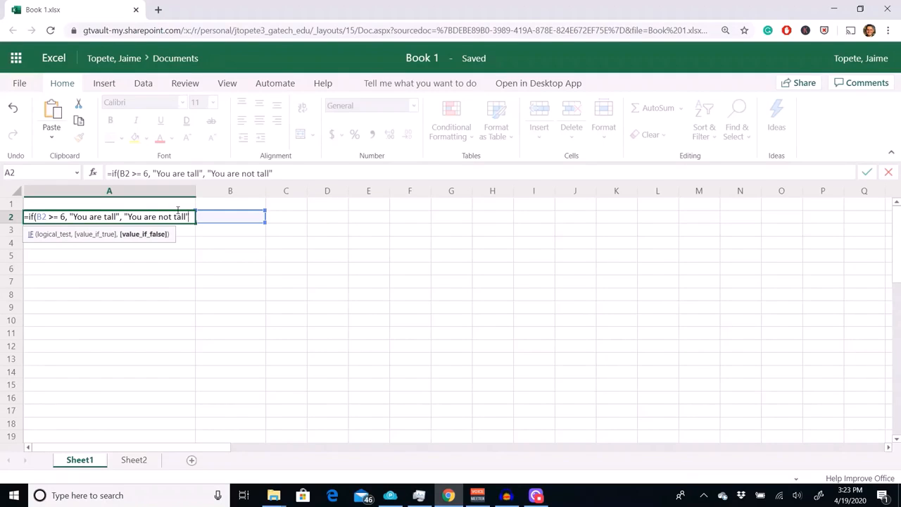
drag(129, 216, 125, 216)
click(191, 217)
text())
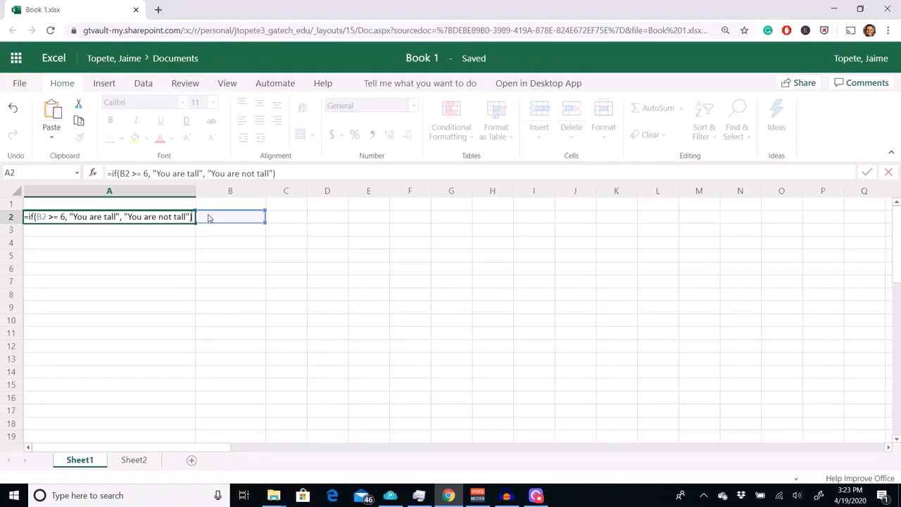
key(Return)
click(96, 263)
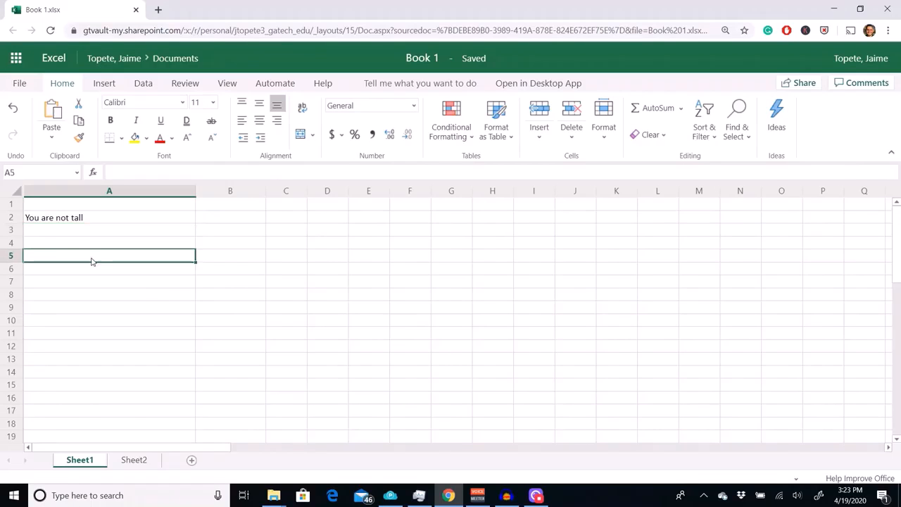
click(79, 221)
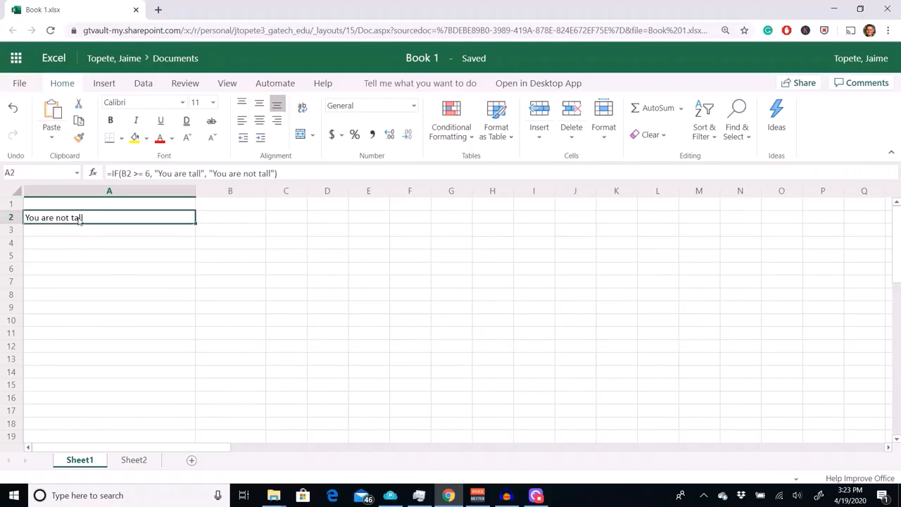
- Enter 0 in cell B2 and check the IF formula's result in A2
click(224, 220)
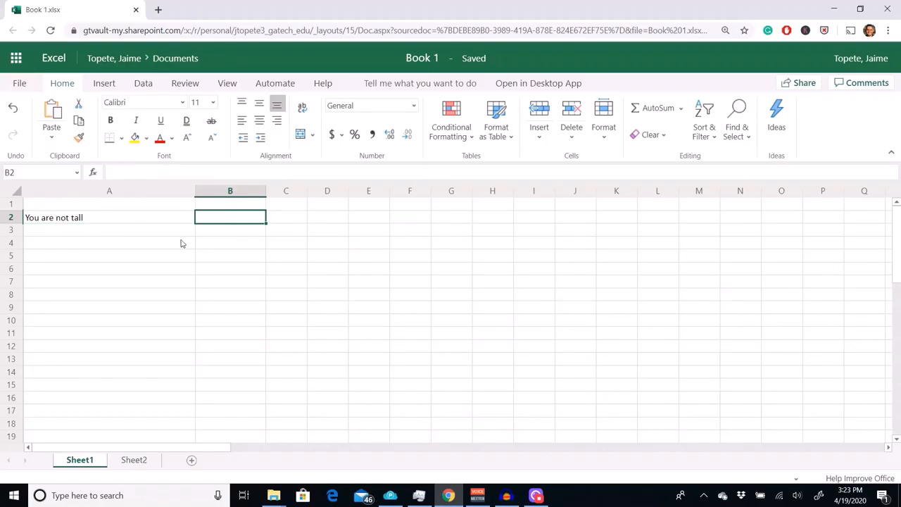
text(0)
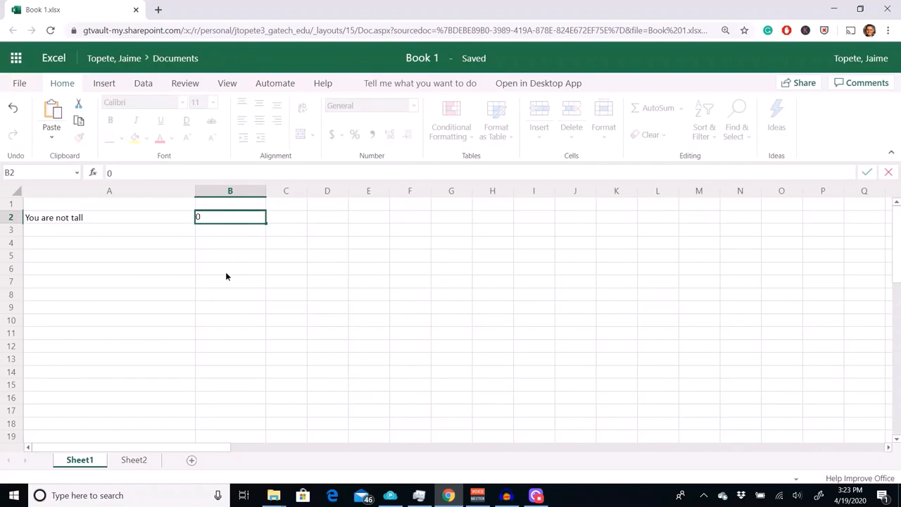
click(226, 276)
click(227, 219)
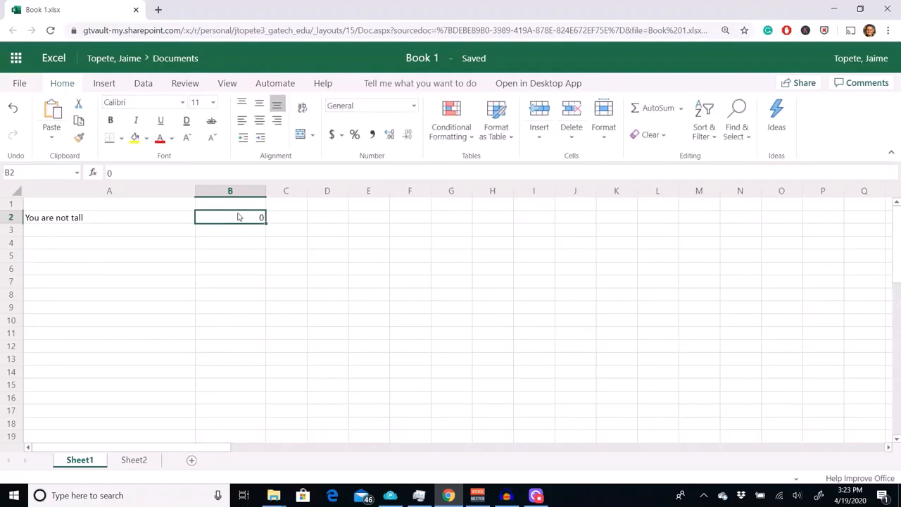
click(134, 207)
click(128, 217)
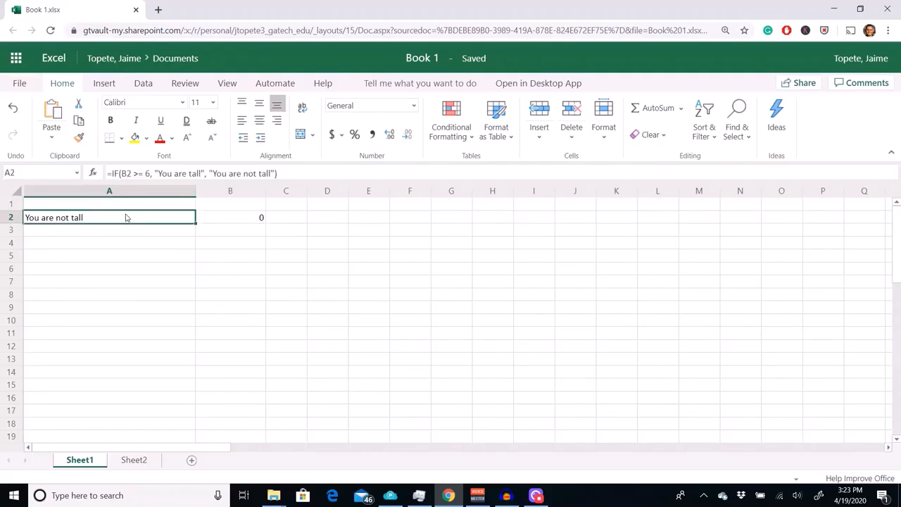
- Change the value in cell B2 to 1 to test the IF formula again
click(236, 213)
text(1)
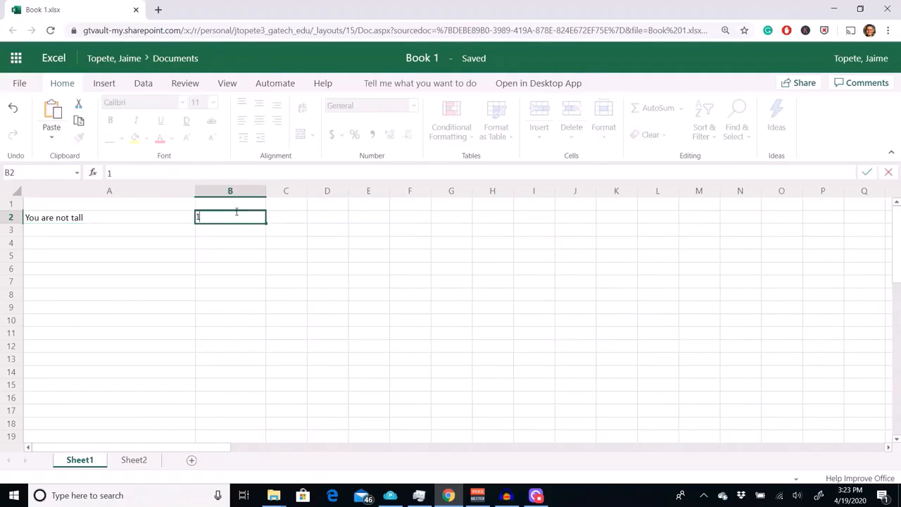
click(232, 276)
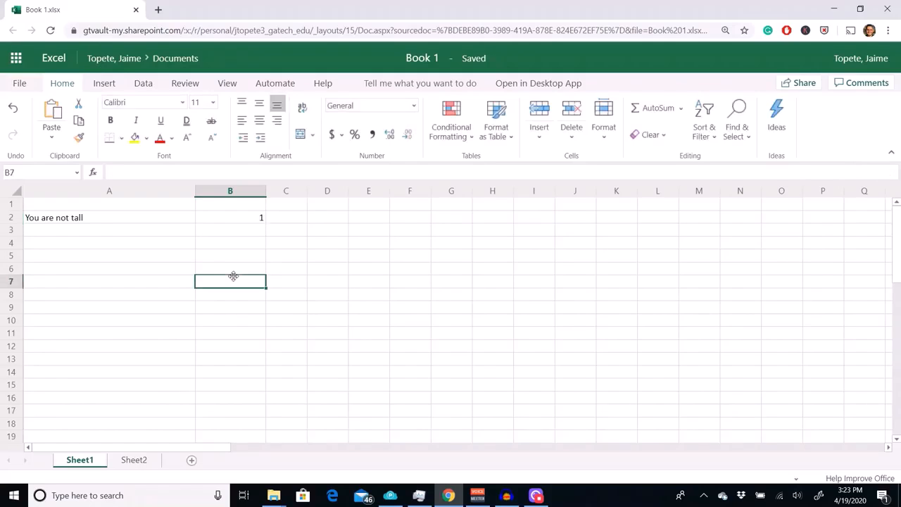
- Set cell B2 to 5.9999999999 and highlight its full stored value
click(254, 222)
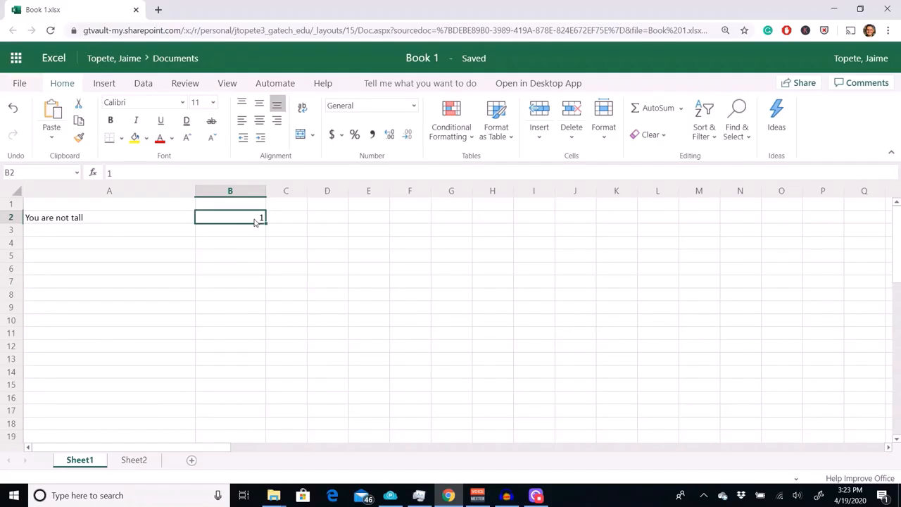
text(5.)
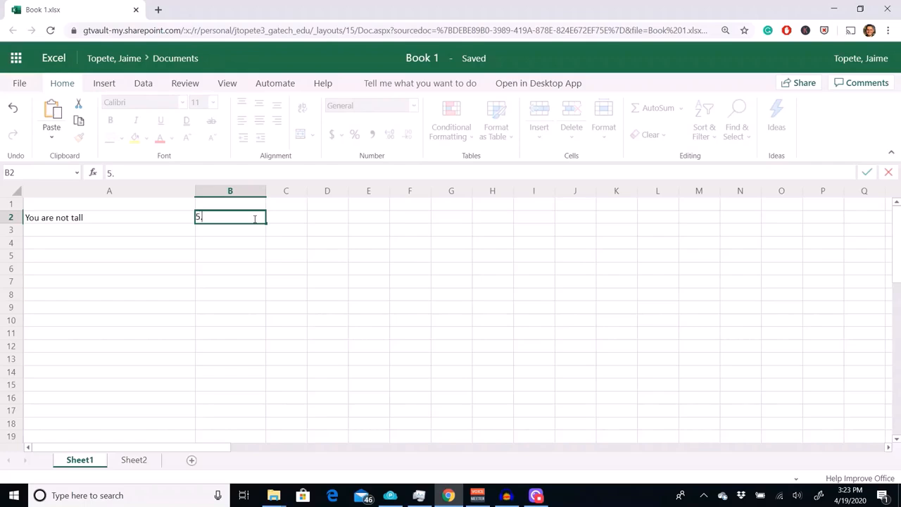
text(9999999999)
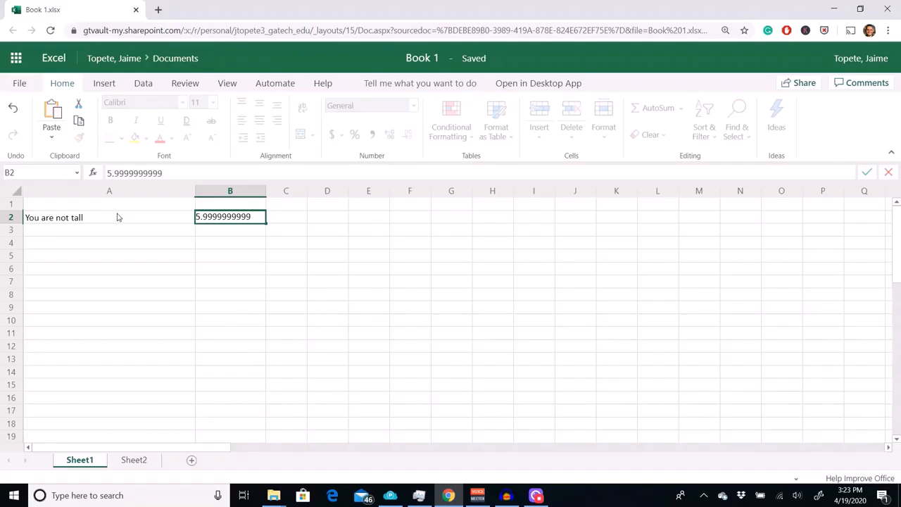
key(Return)
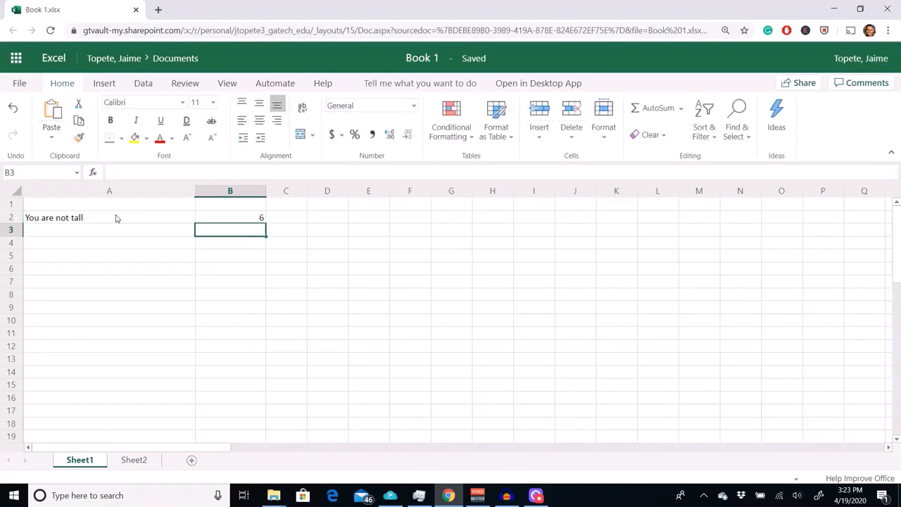
click(208, 218)
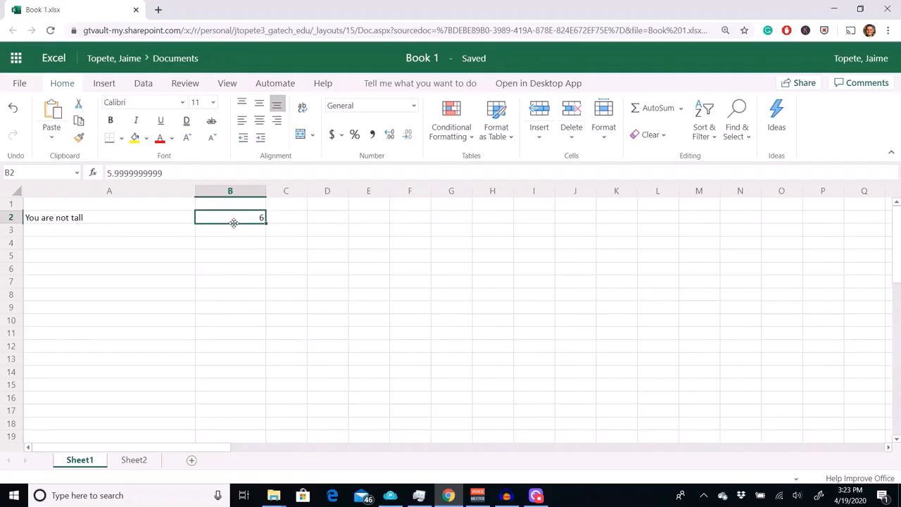
drag(166, 173, 85, 167)
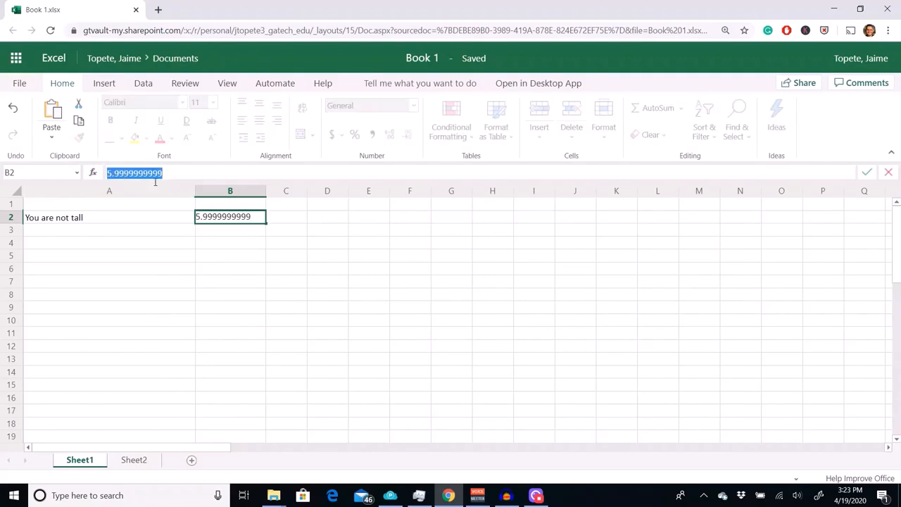
- Commit the value in cell B2 and increase its displayed decimals to 11 places
click(232, 216)
key(Return)
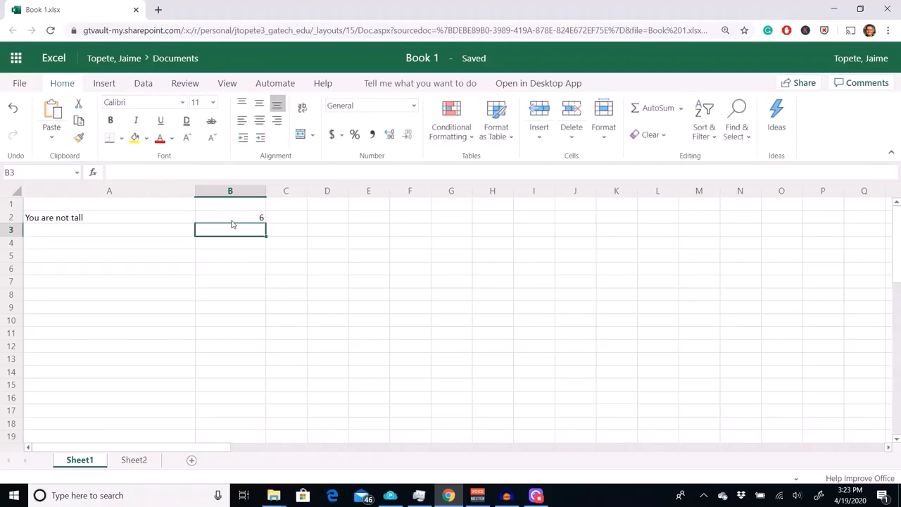
click(233, 218)
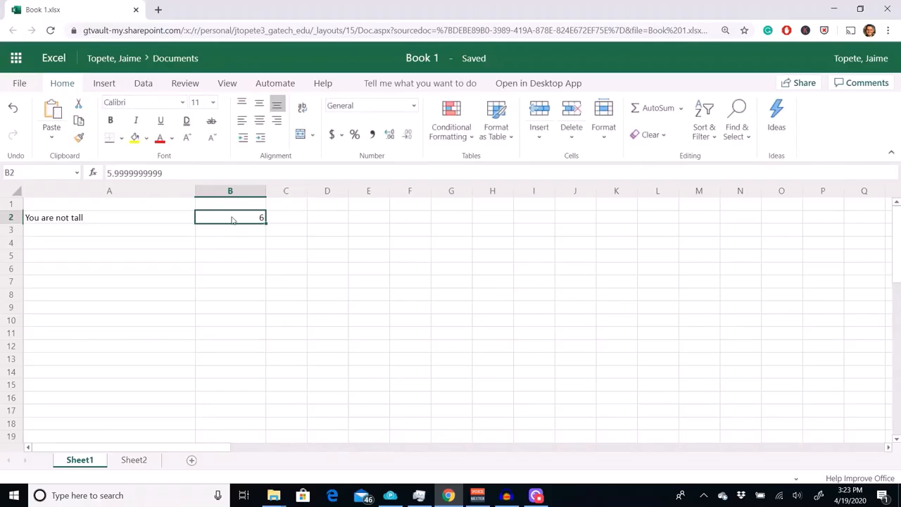
click(389, 136)
click(389, 136)
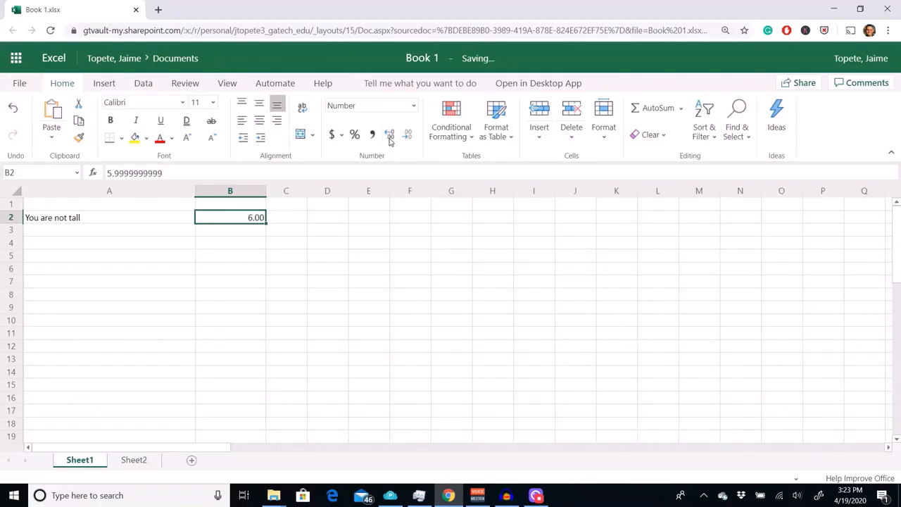
click(389, 136)
click(389, 137)
click(389, 136)
click(389, 137)
click(229, 243)
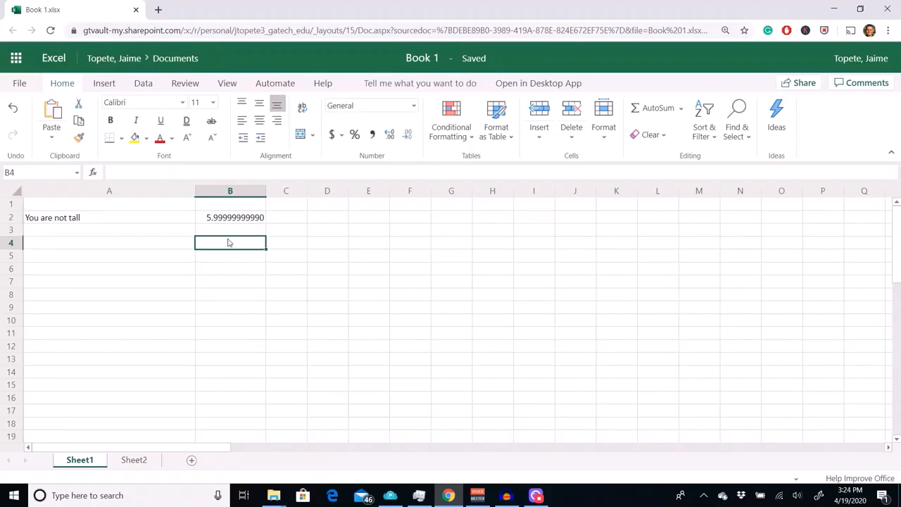
- Set cell B2 to 6 to test the IF formula at the threshold
click(231, 219)
text(6)
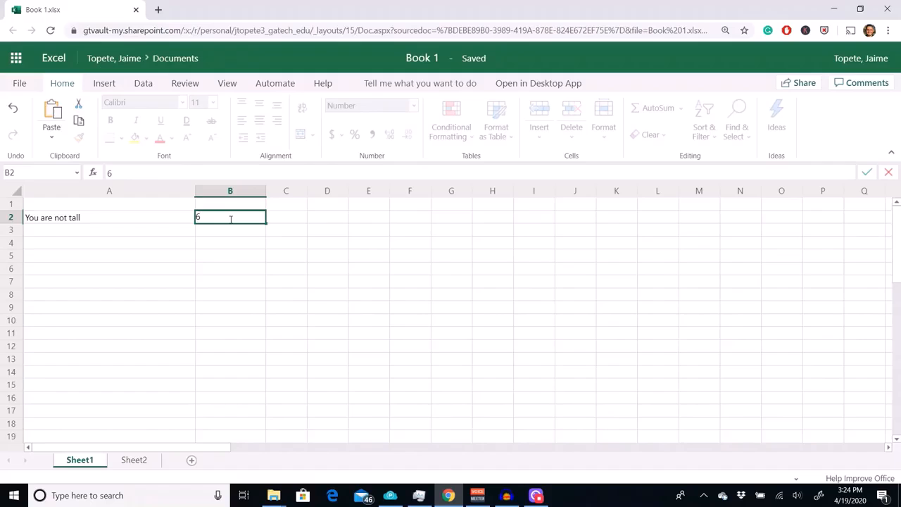
key(Return)
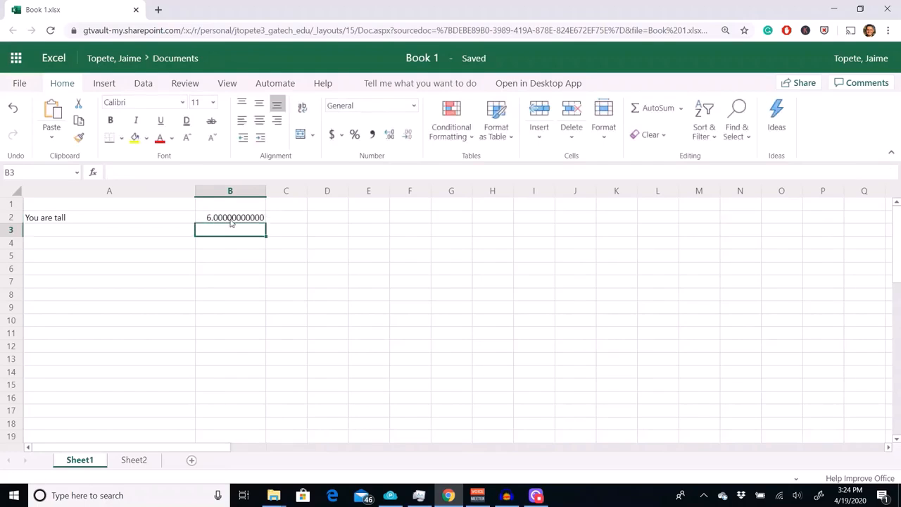
click(231, 220)
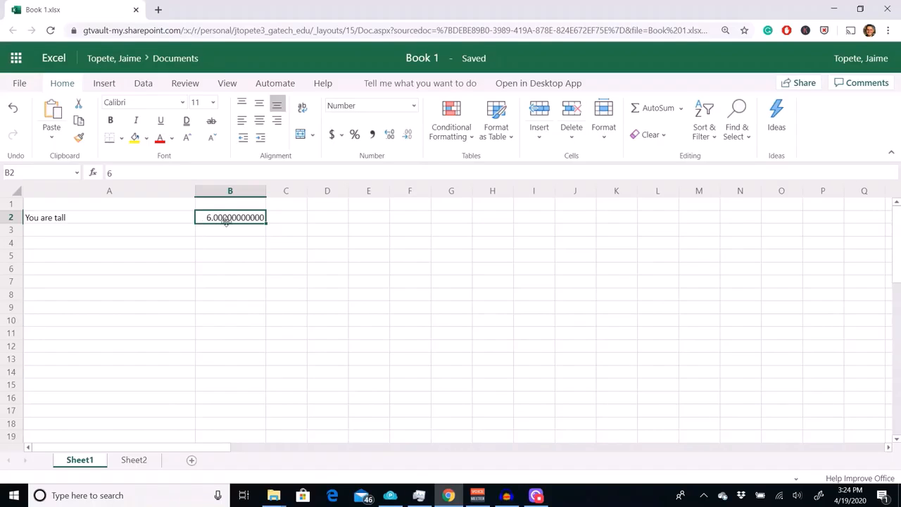
- Fill the IF formula from A2 down through A8
click(157, 225)
click(202, 234)
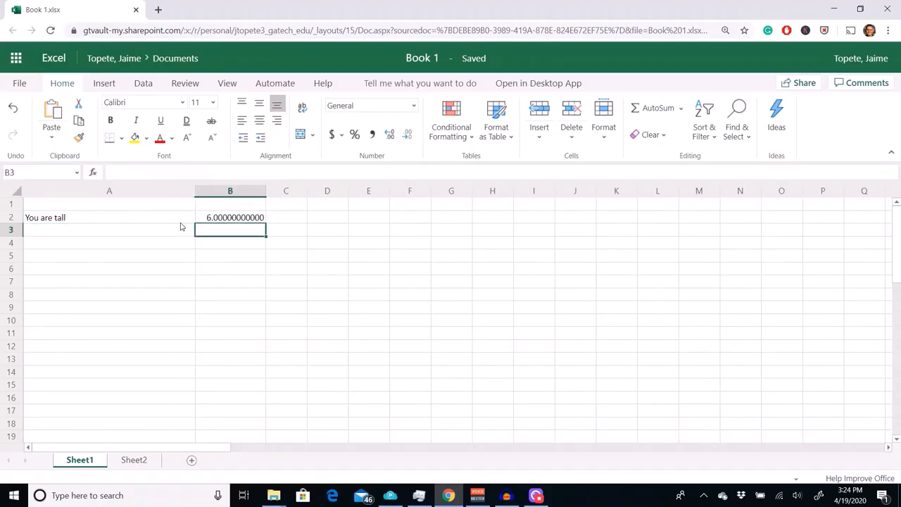
click(184, 224)
drag(192, 223, 195, 299)
- Clear the value in cell B2 and enter 0 in it
click(235, 219)
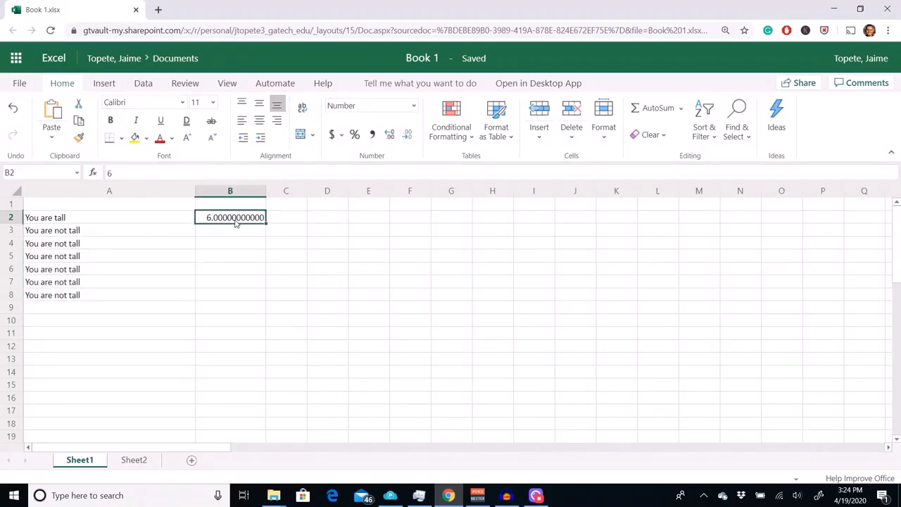
key(Delete)
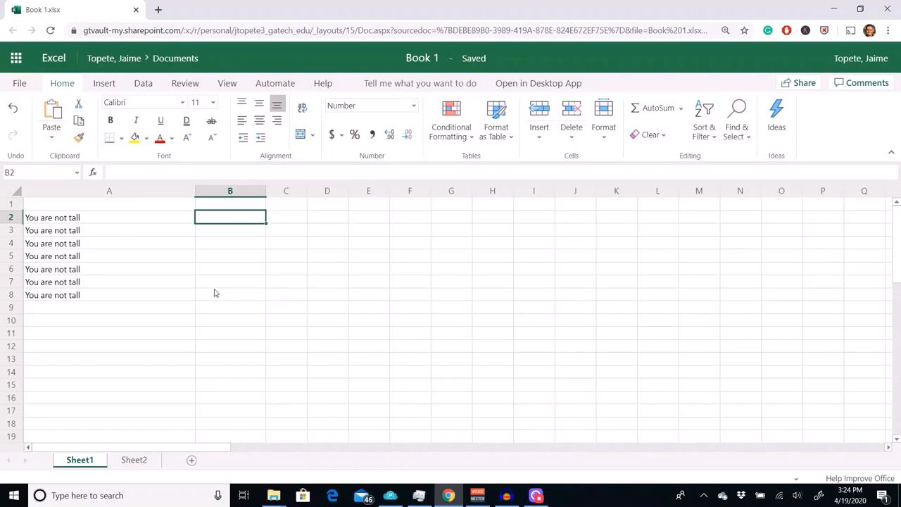
click(215, 293)
click(227, 221)
text(0)
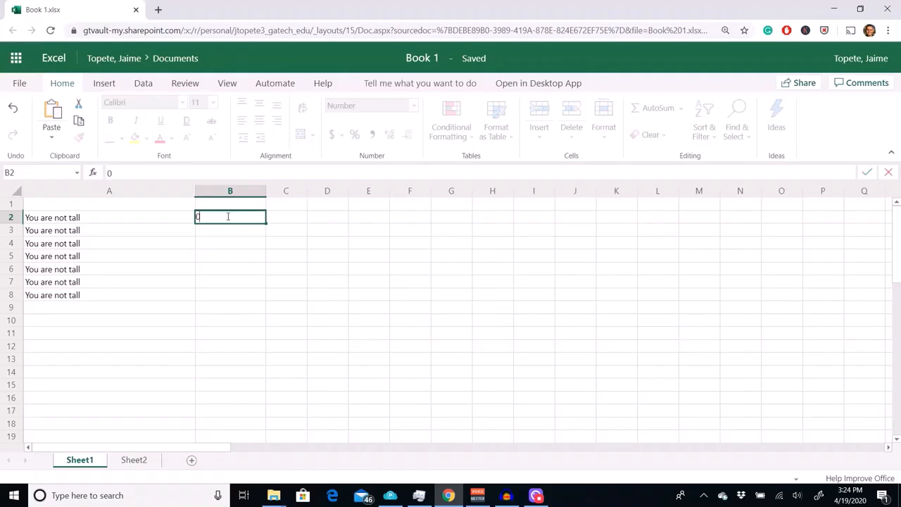
key(ctrl+Return)
click(228, 227)
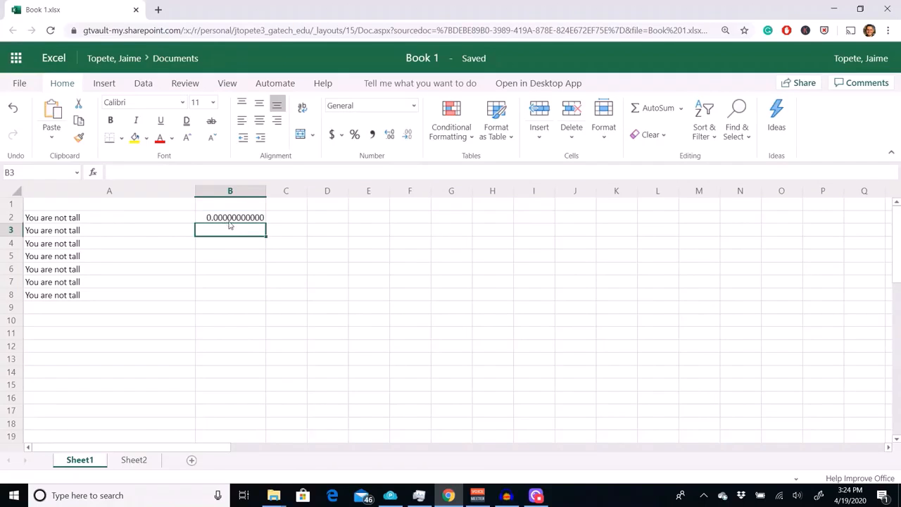
- Decrease the decimals of cell B2 until it displays as a whole number
click(231, 220)
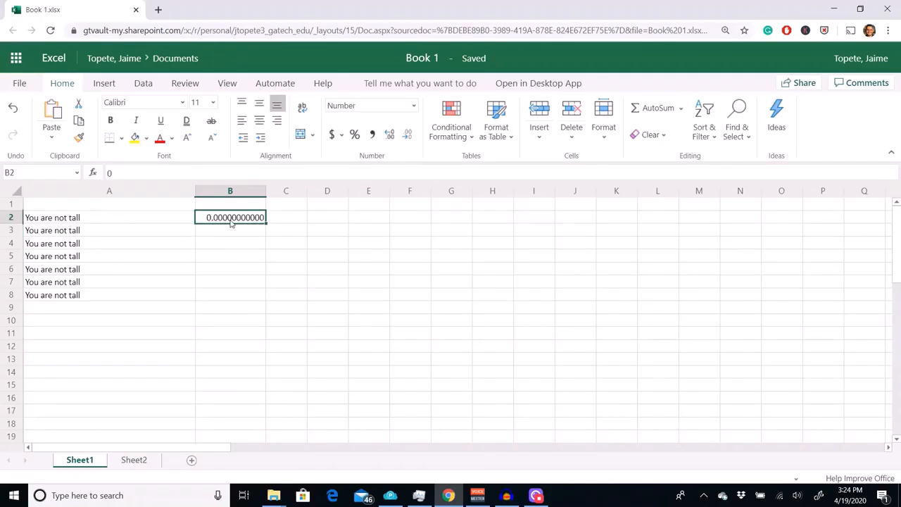
click(408, 134)
click(408, 135)
click(408, 135)
click(408, 135)
click(408, 135)
click(411, 137)
click(411, 137)
click(411, 136)
click(411, 136)
click(411, 136)
click(411, 136)
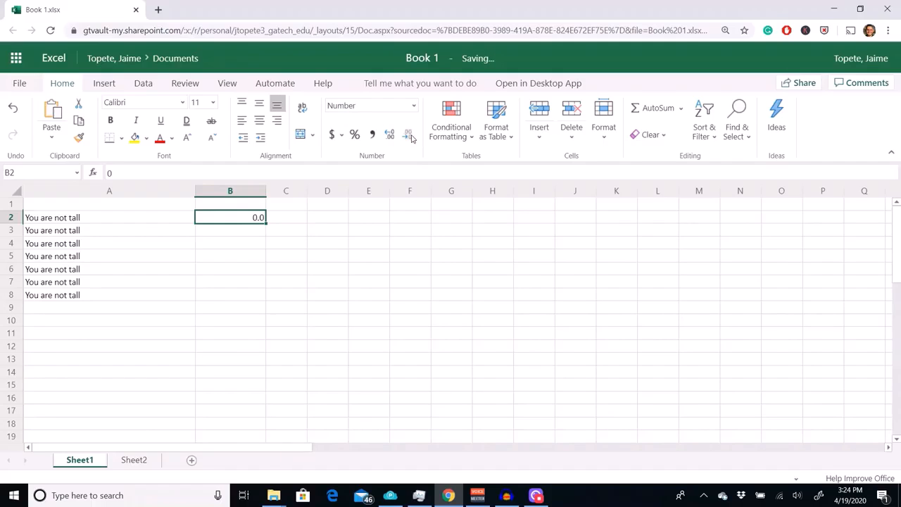
click(411, 137)
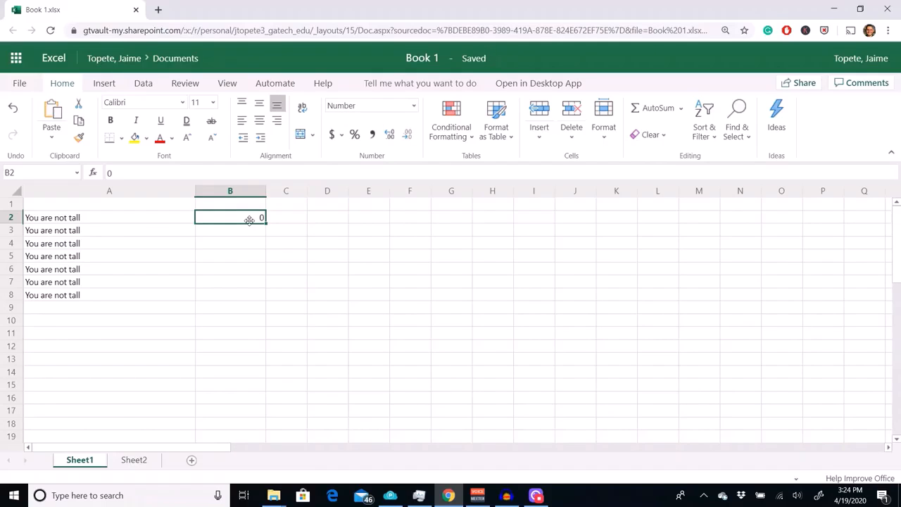
- Enter 0 in each of the cells B3 to B8
key(Return)
text(0)
key(Return)
text(0)
key(Return)
text(0)
key(Return)
text(0)
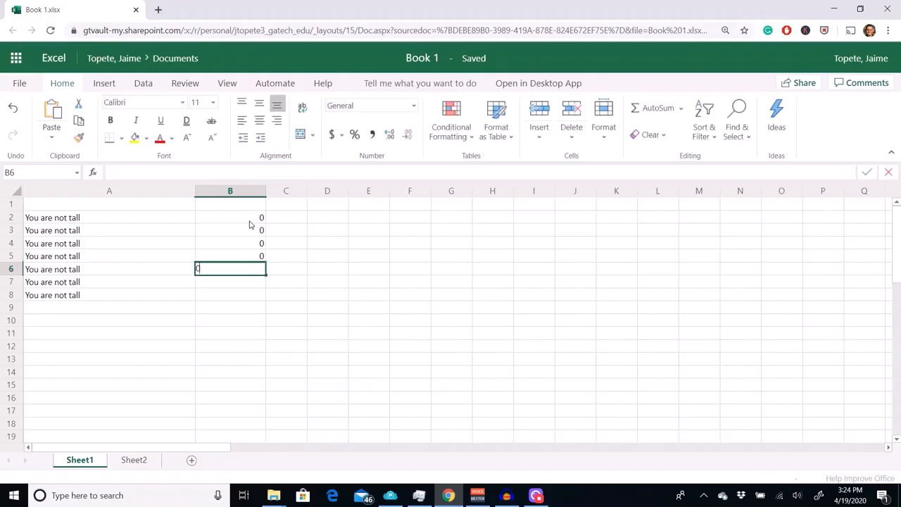
text(0)
click(332, 308)
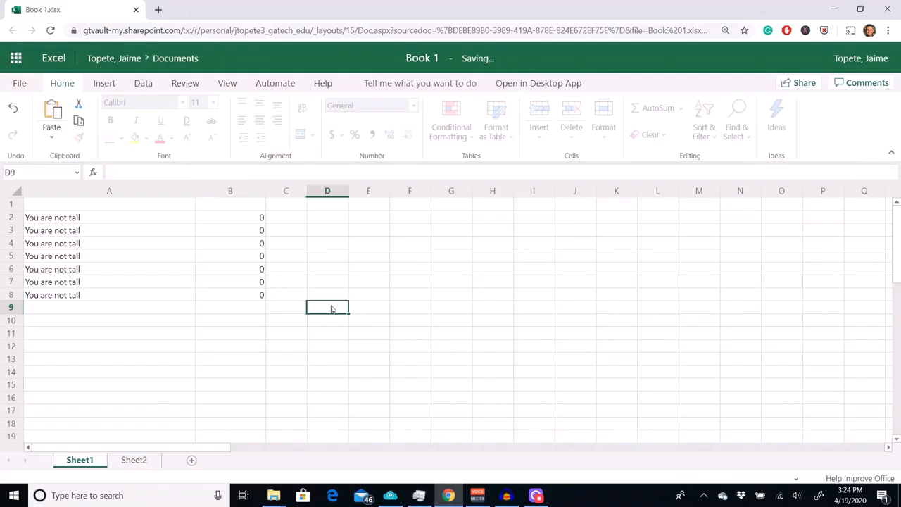
- Enter the heights 1, 2, 3, 4, 5, 6 and 7 in cells B2 to B8
click(247, 217)
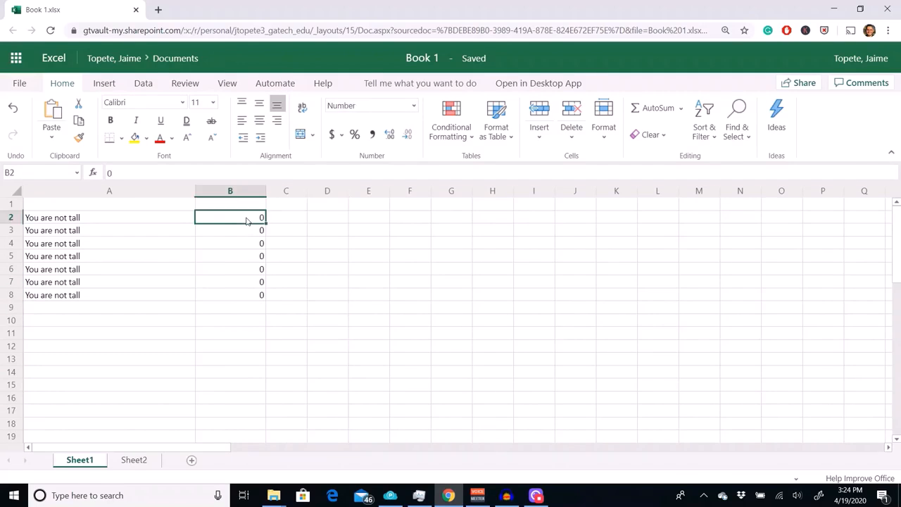
text(1)
key(Return)
text(2)
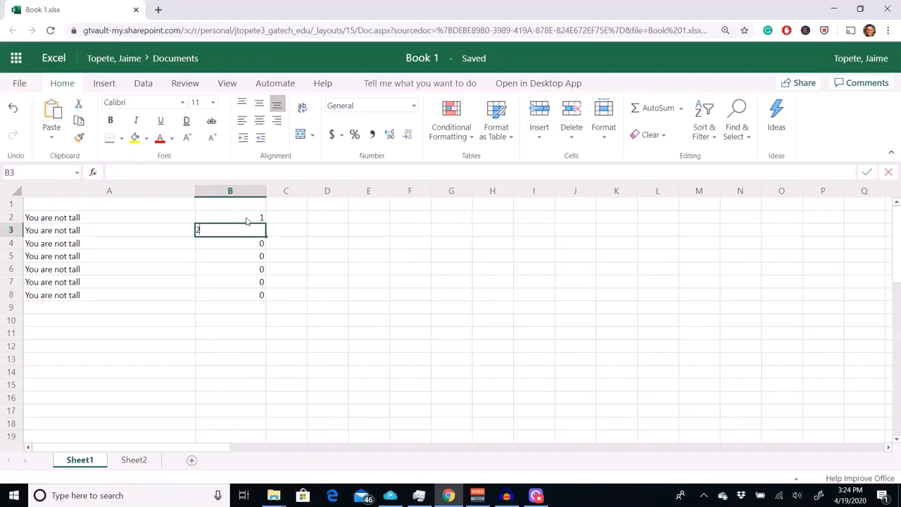
key(Return)
text(3)
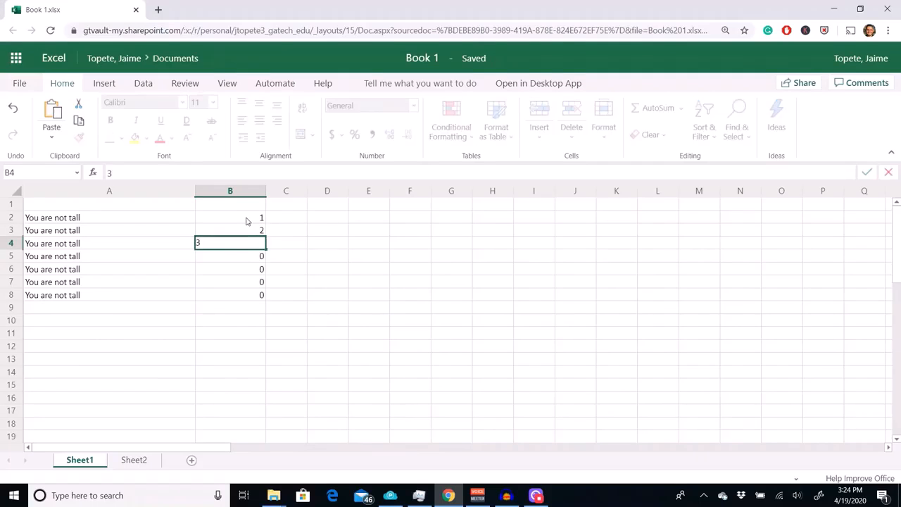
key(Return)
text(4)
key(Return)
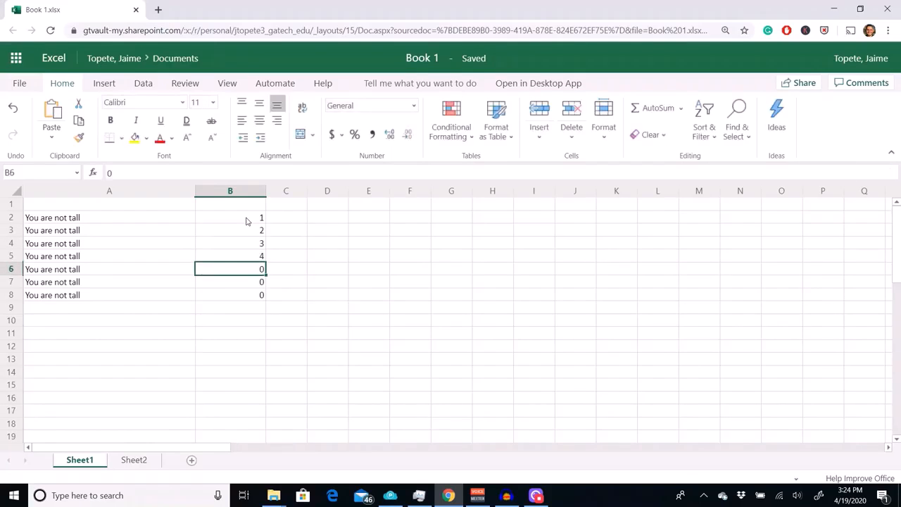
text(5)
key(Return)
text(6)
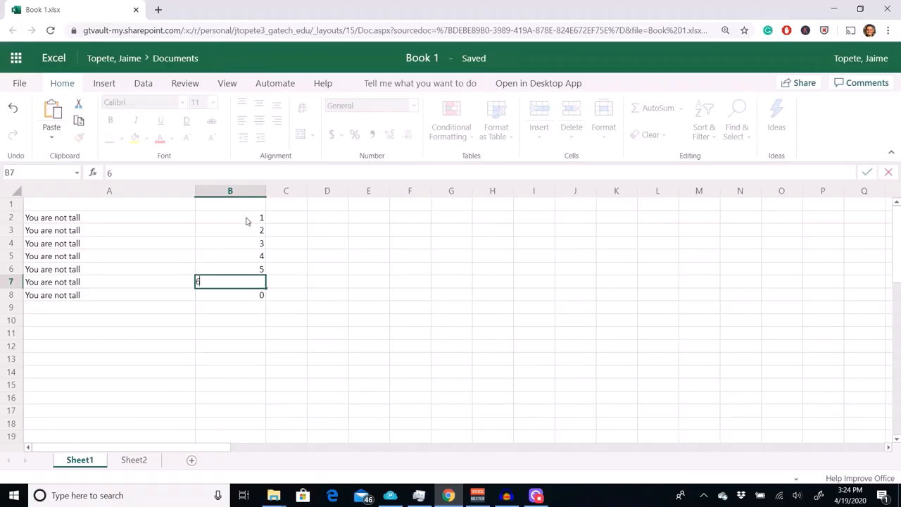
key(Return)
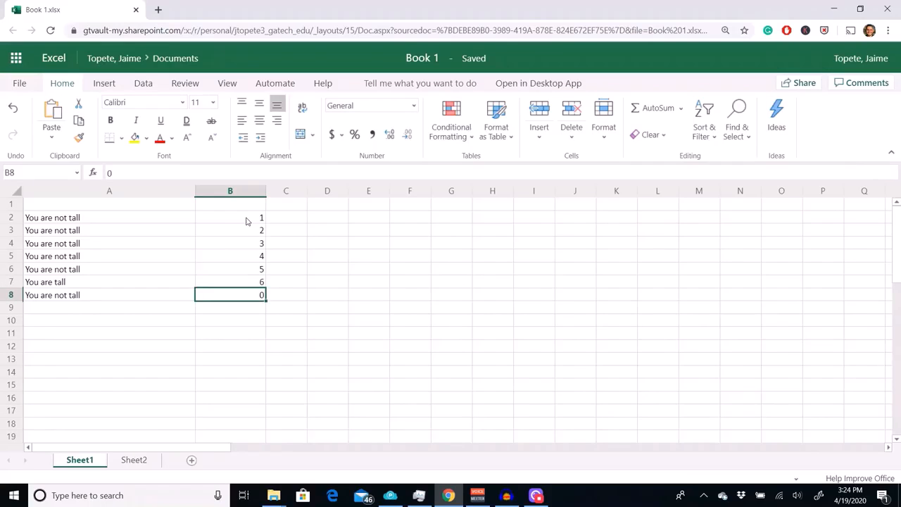
text(7)
key(Return)
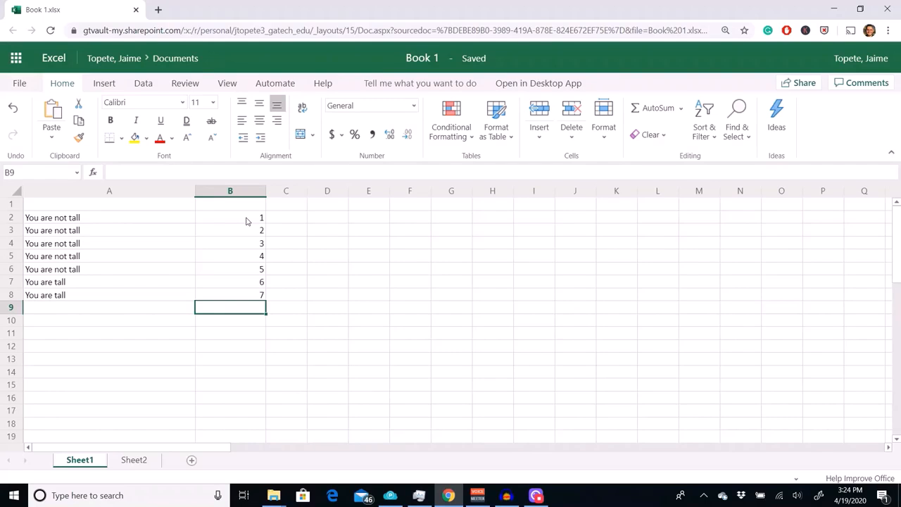
- Examine the IF formulas in A2, A3 and A4 and the column B cells they refer to
click(124, 221)
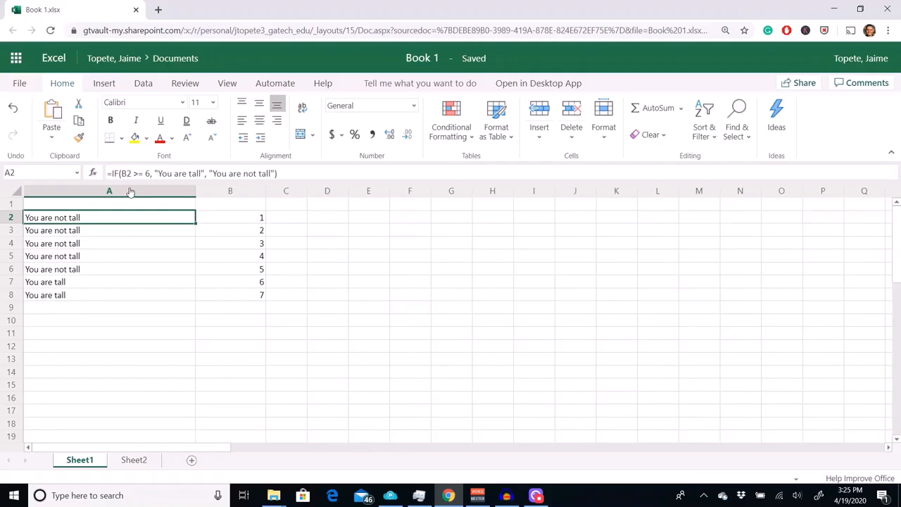
click(151, 232)
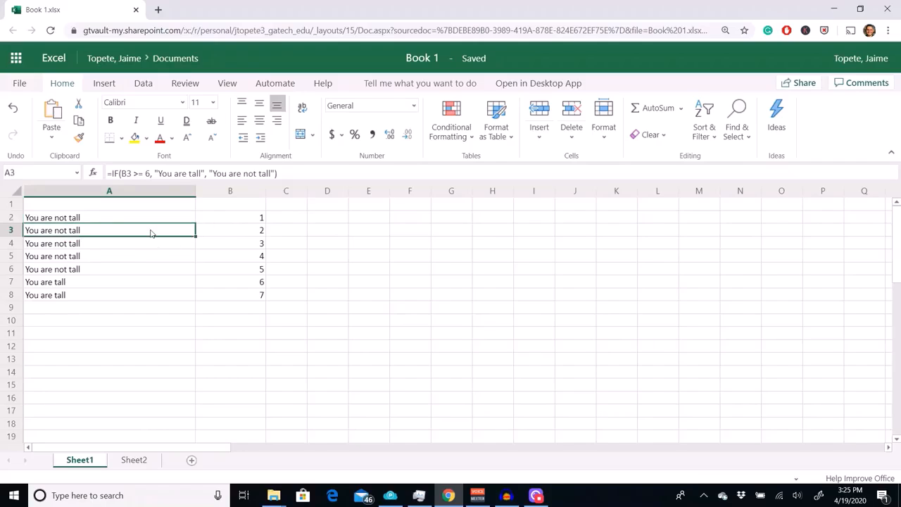
click(228, 232)
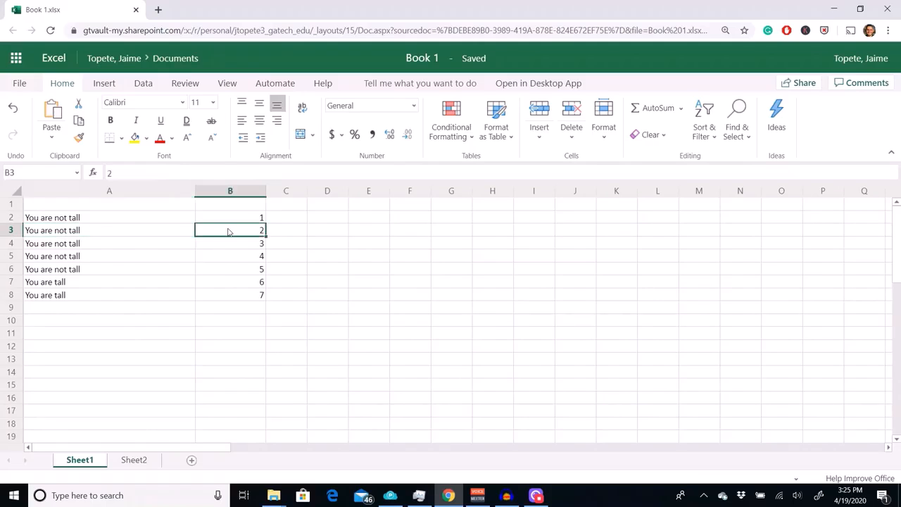
click(183, 232)
click(224, 232)
click(183, 232)
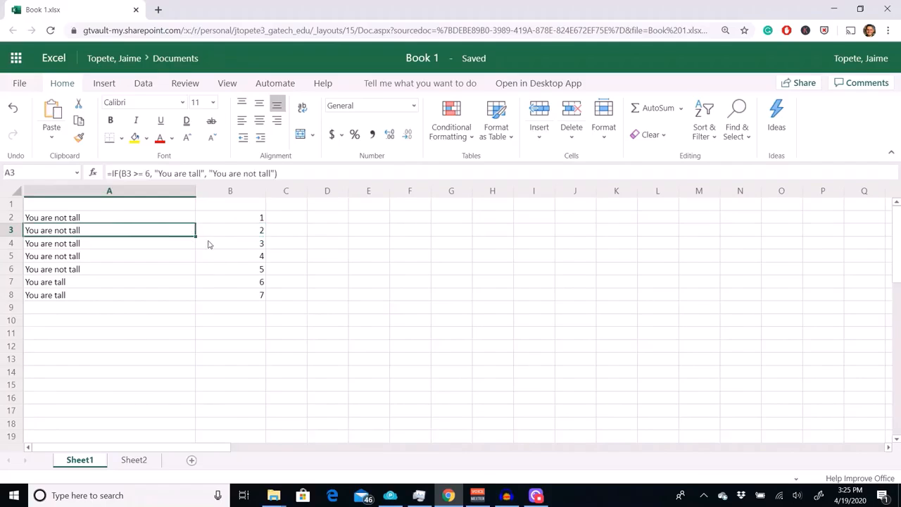
click(214, 245)
click(172, 245)
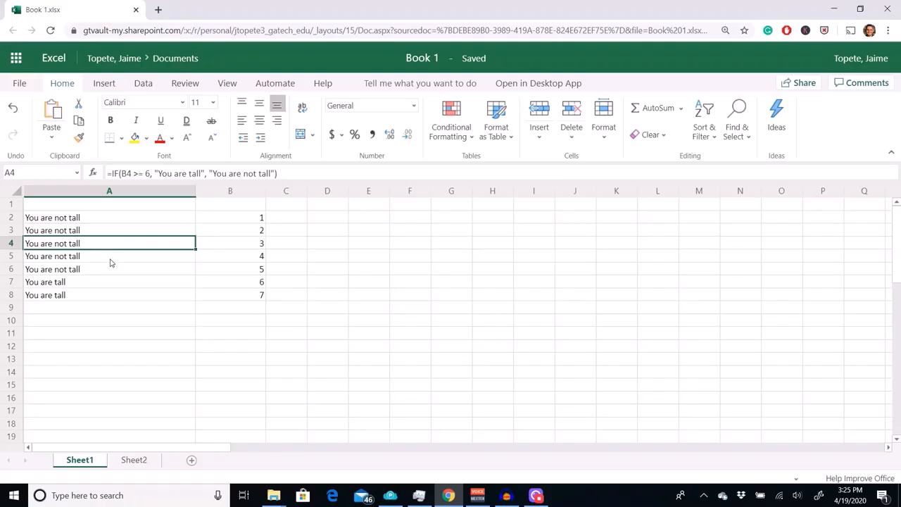
click(215, 336)
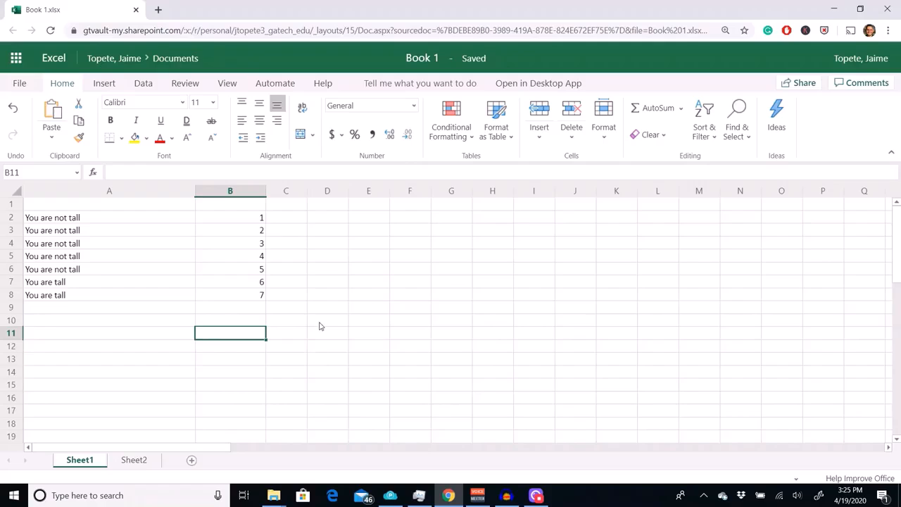
click(284, 320)
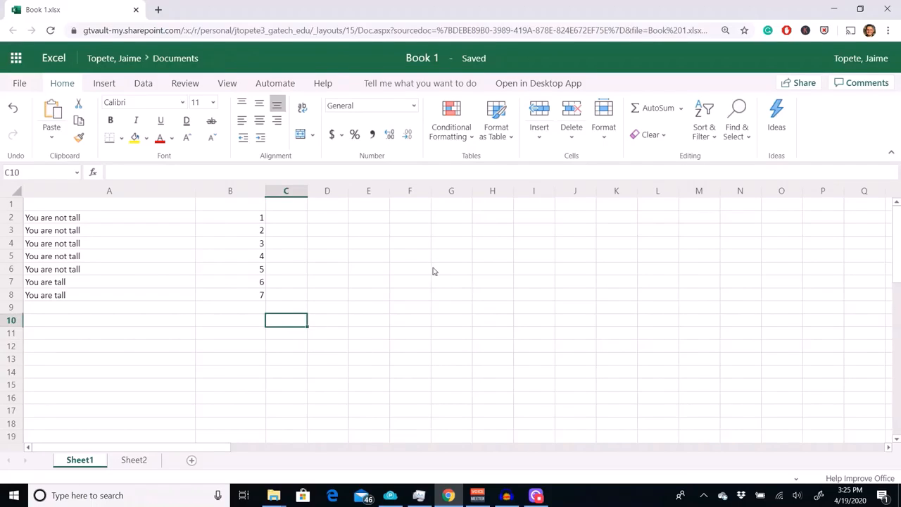